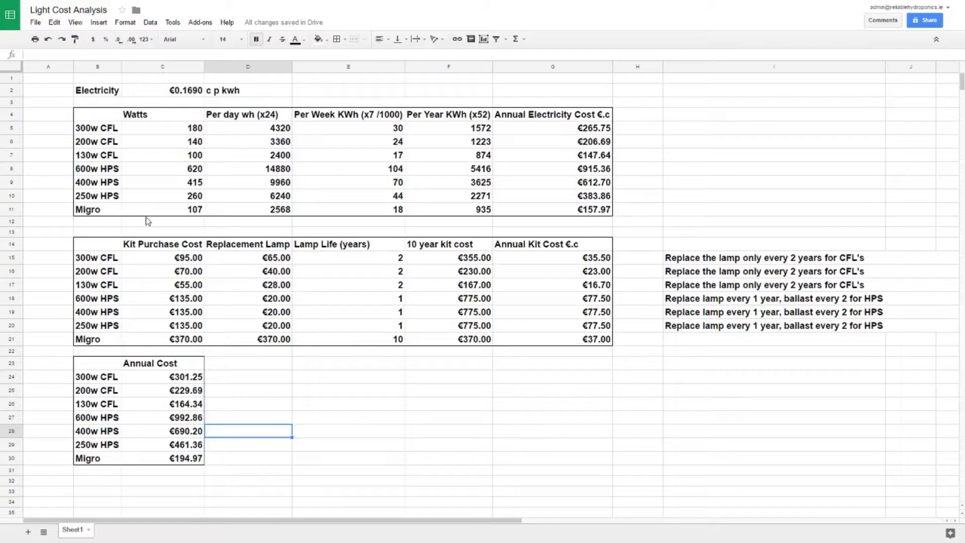
drag(95, 129, 100, 201)
click(100, 211)
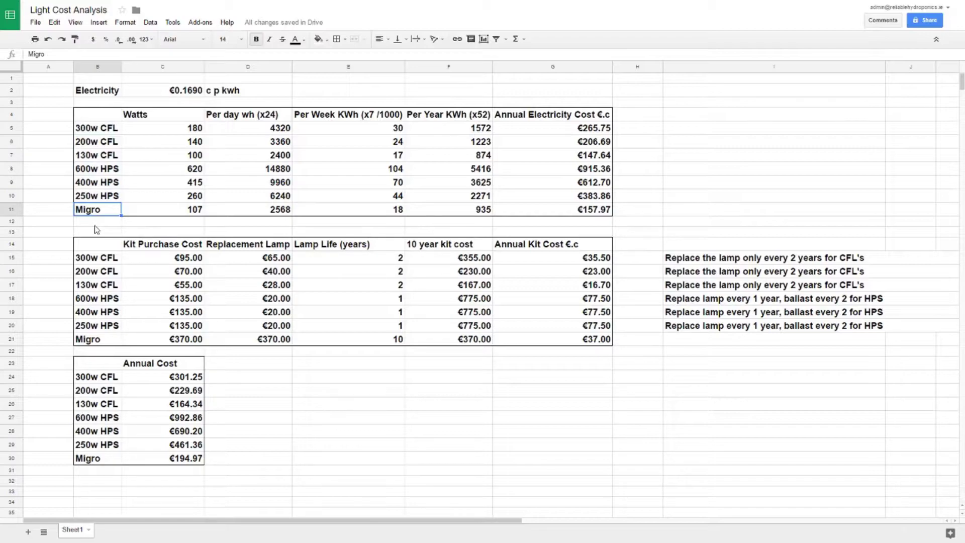
drag(154, 129, 159, 200)
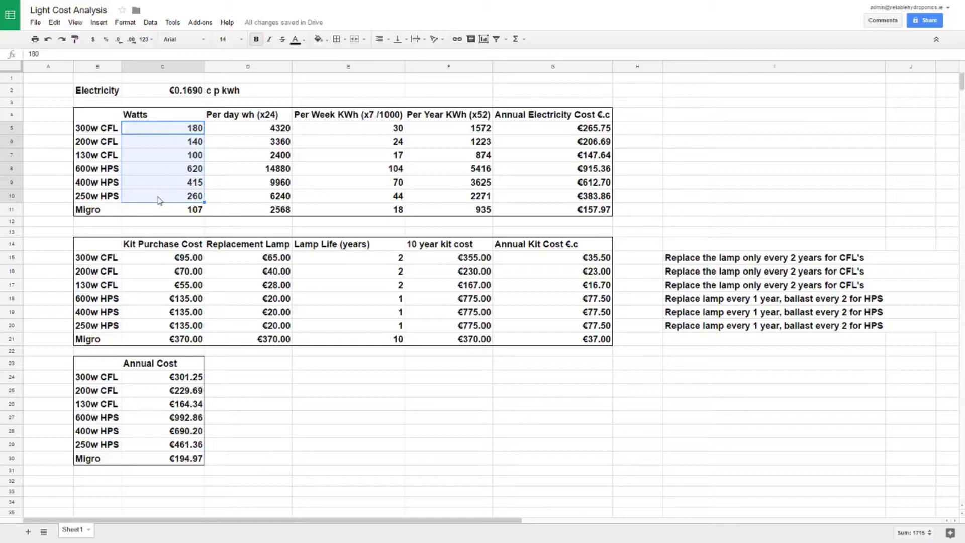
click(156, 192)
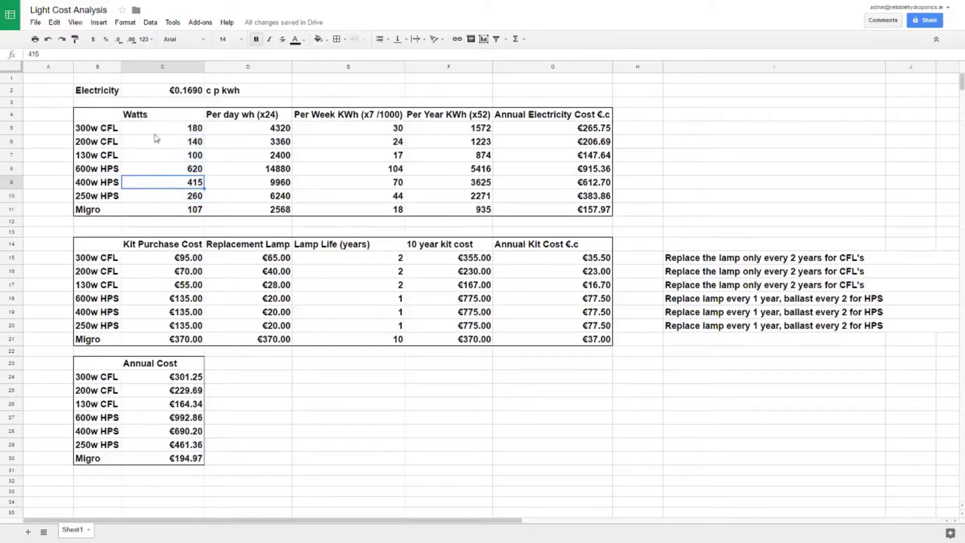
drag(155, 132, 163, 218)
click(146, 159)
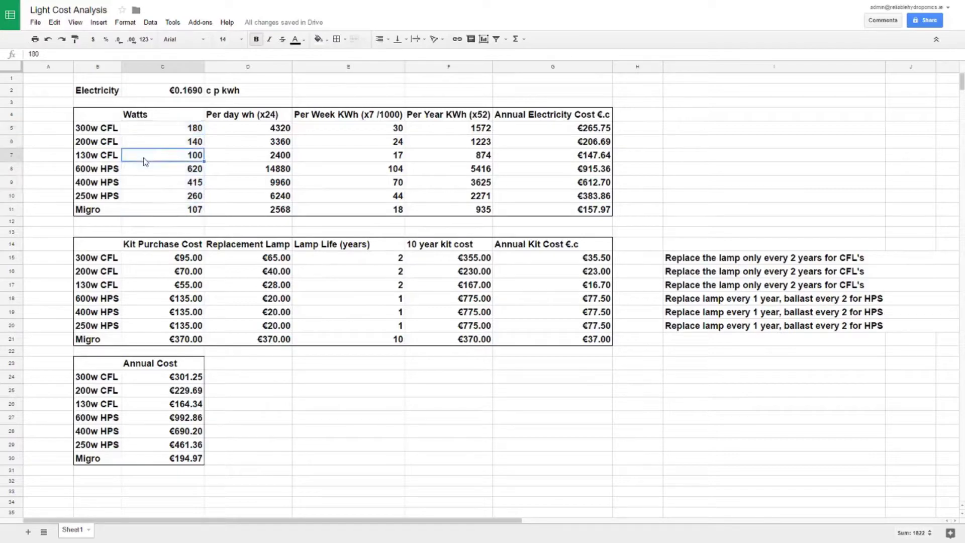
click(108, 131)
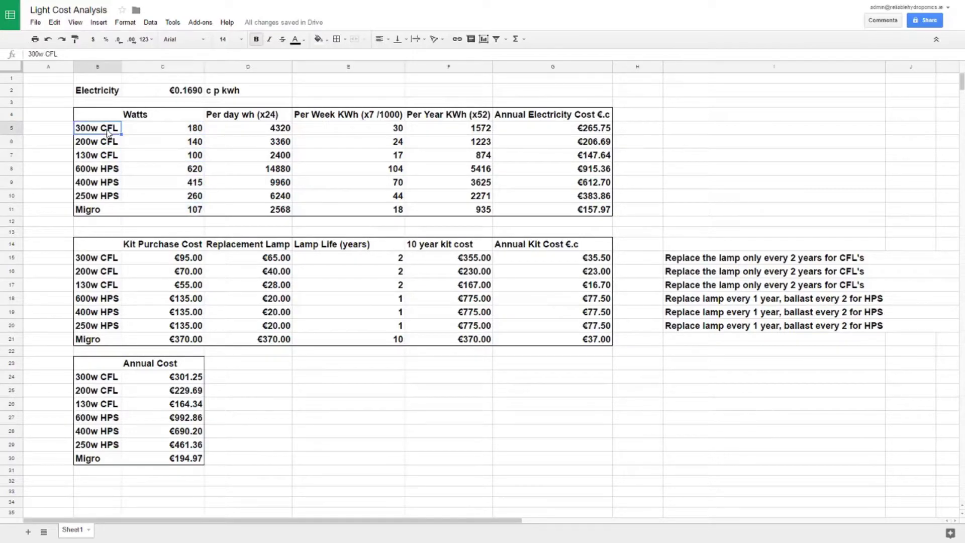
click(152, 133)
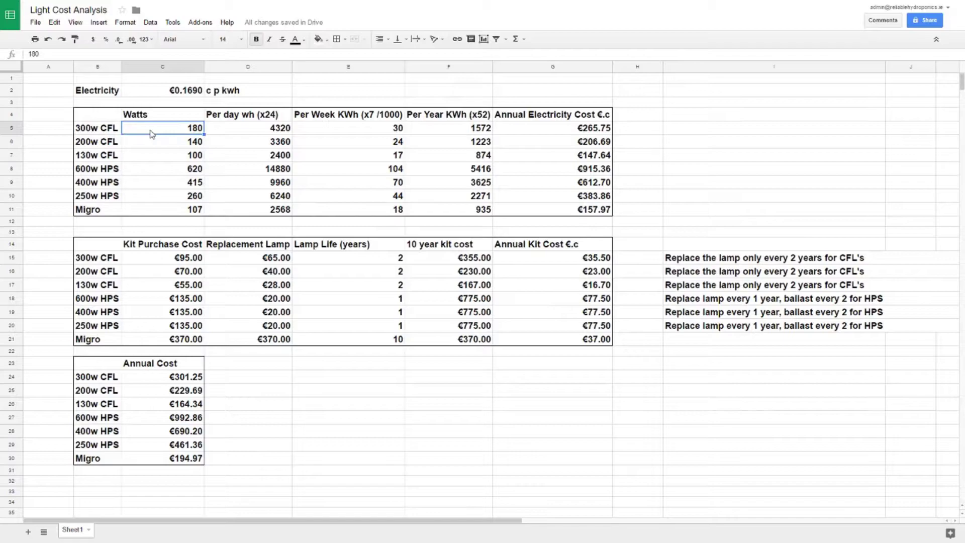
click(153, 146)
click(152, 159)
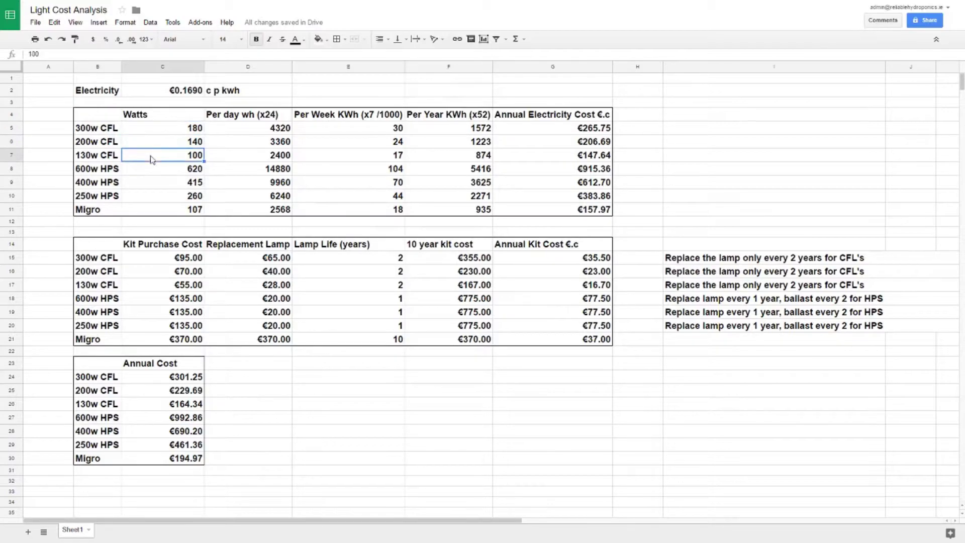
click(169, 176)
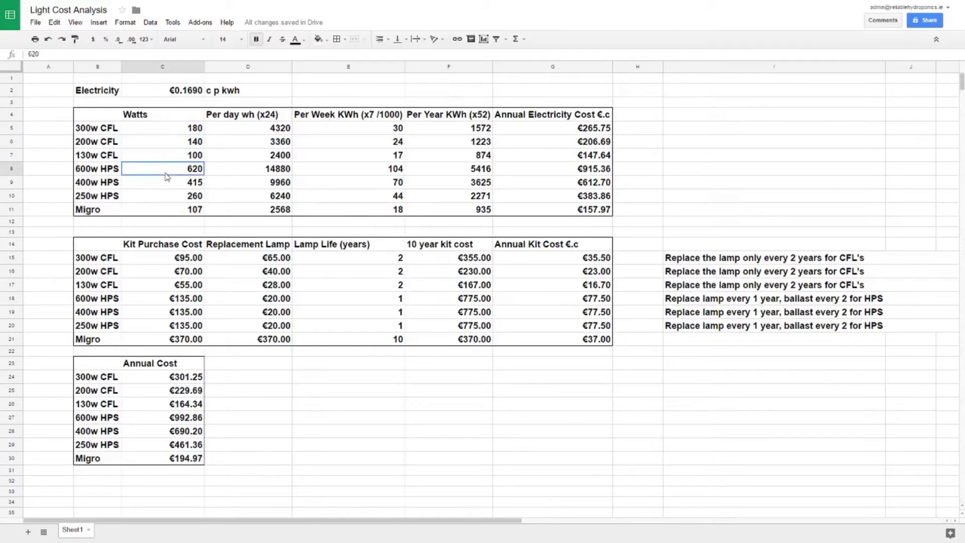
click(109, 174)
drag(109, 174, 160, 200)
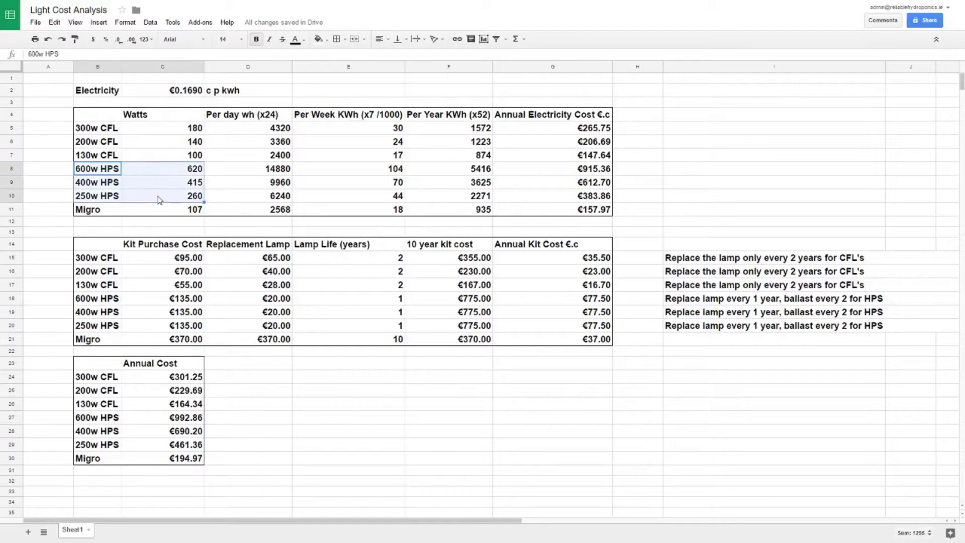
click(112, 177)
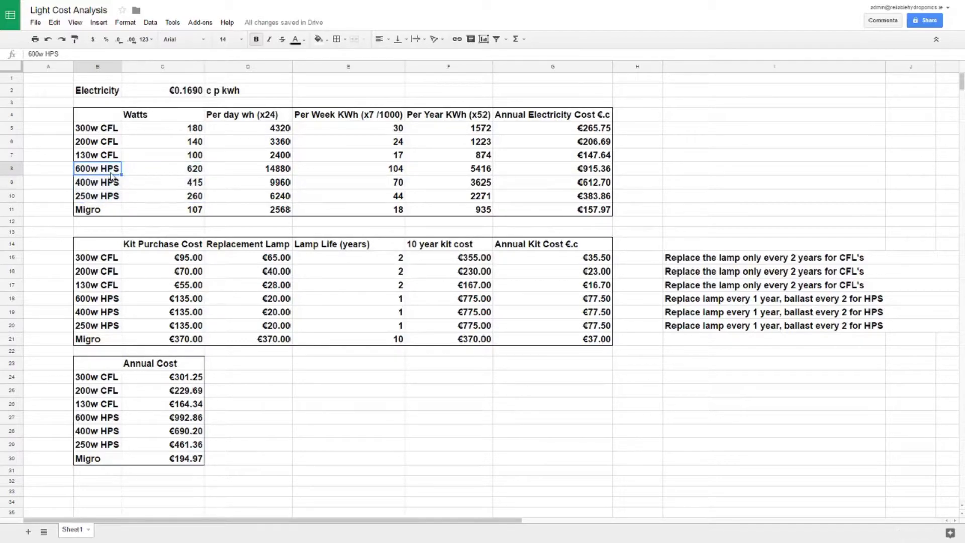
click(172, 169)
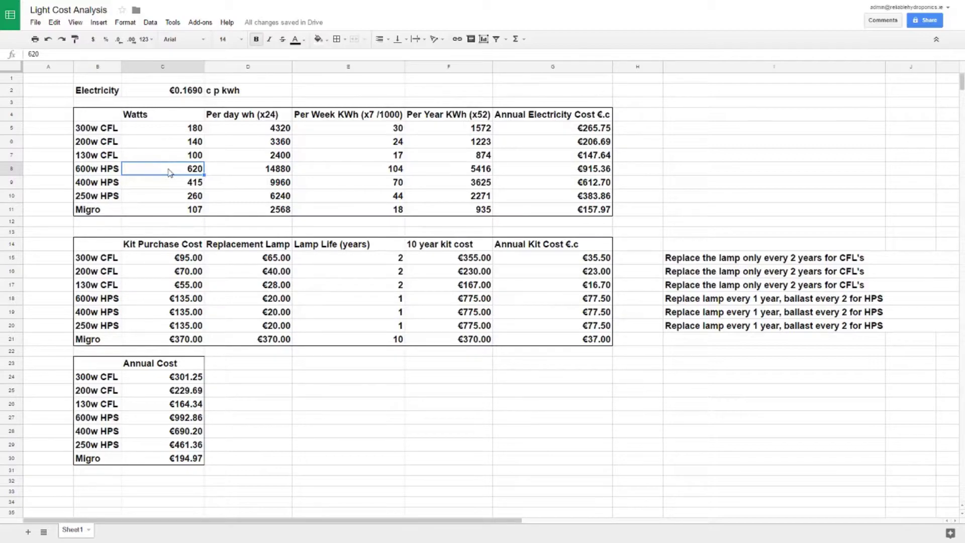
click(251, 141)
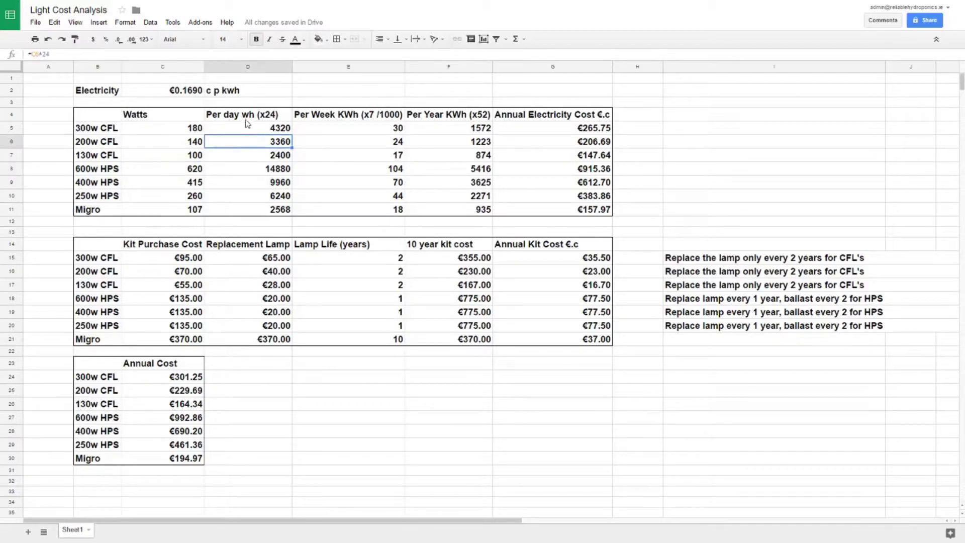
click(246, 119)
click(246, 132)
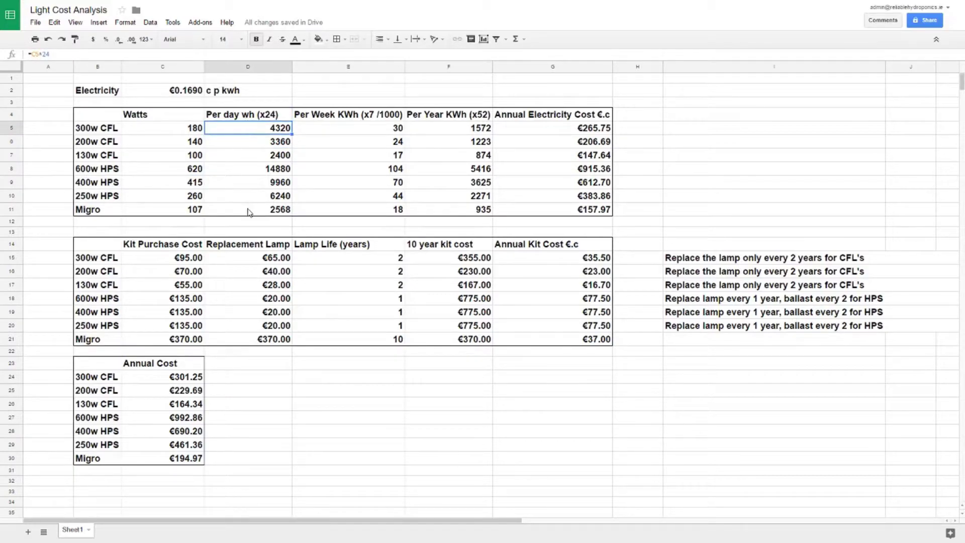
click(335, 132)
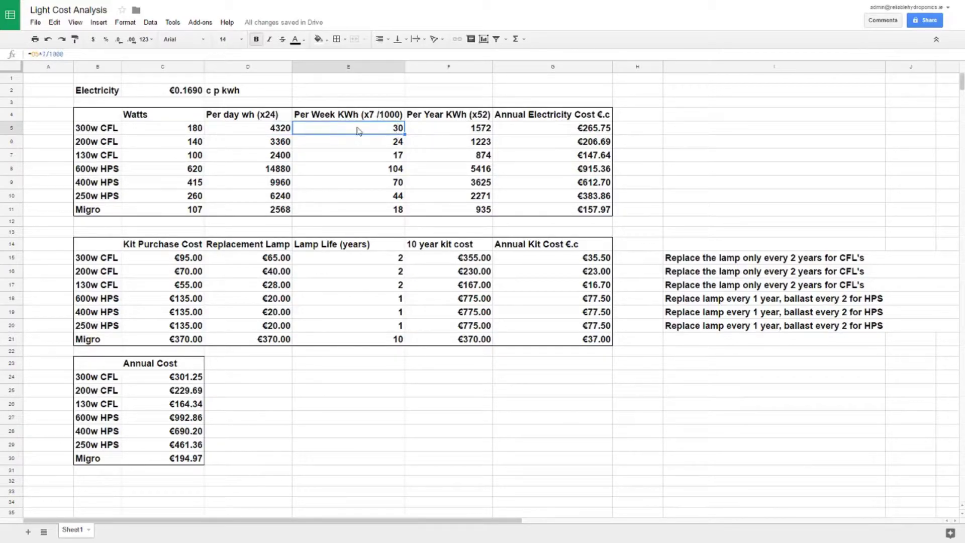
click(453, 133)
click(449, 116)
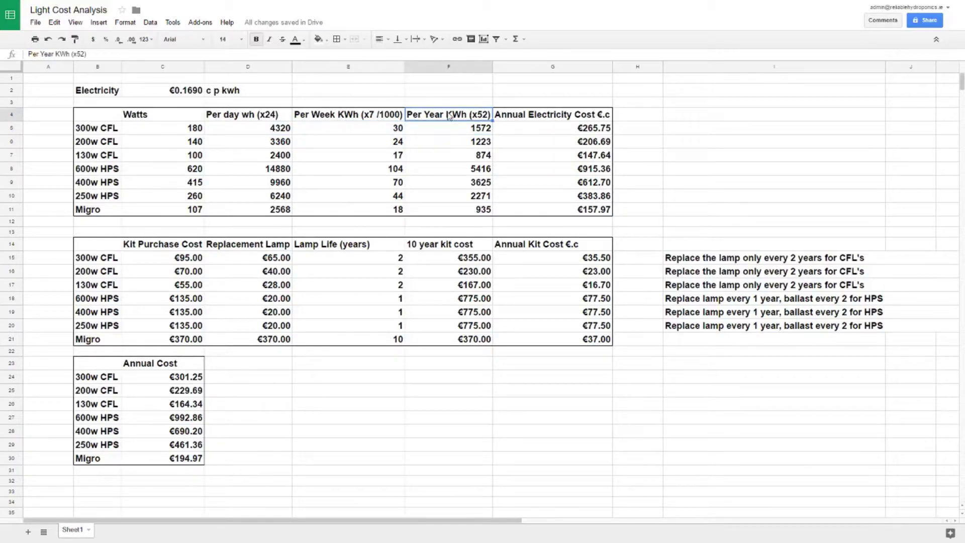
click(452, 131)
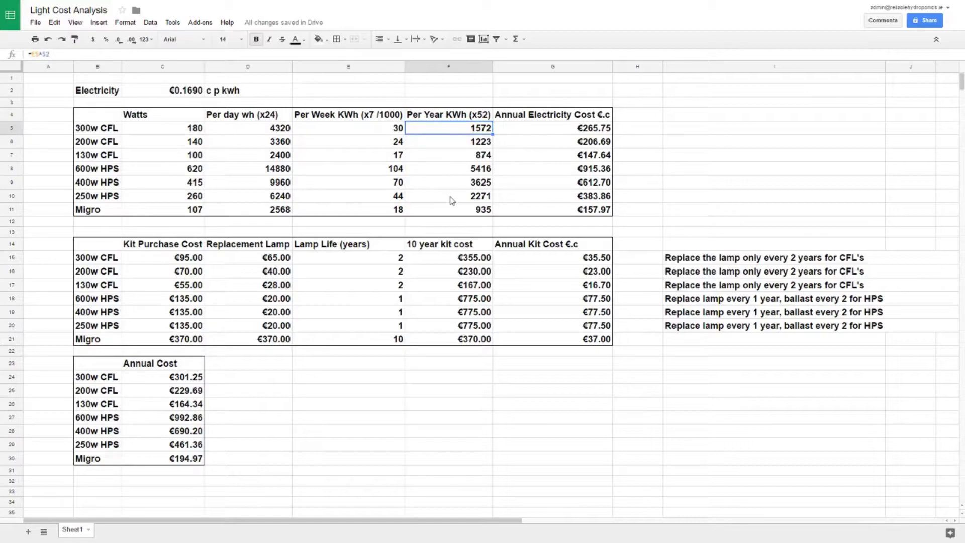
click(189, 92)
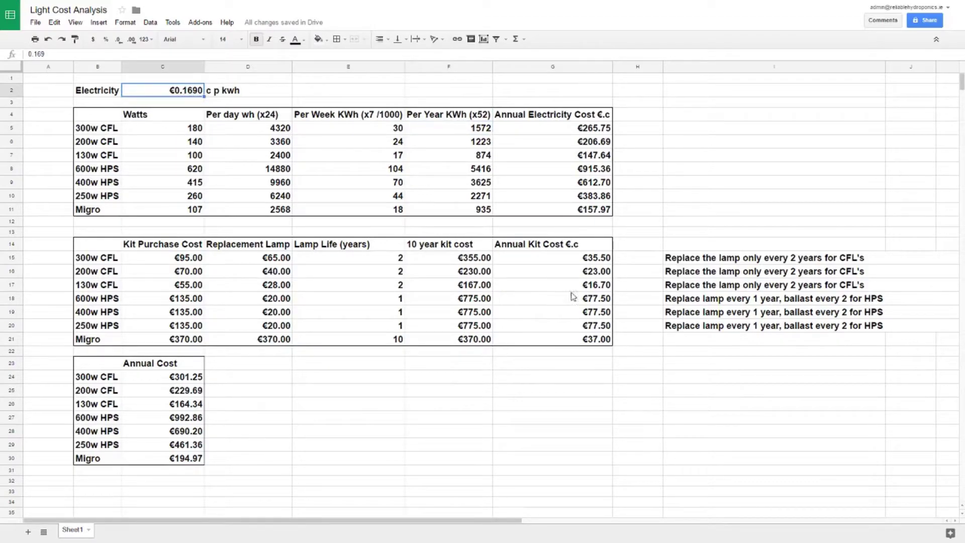
click(541, 130)
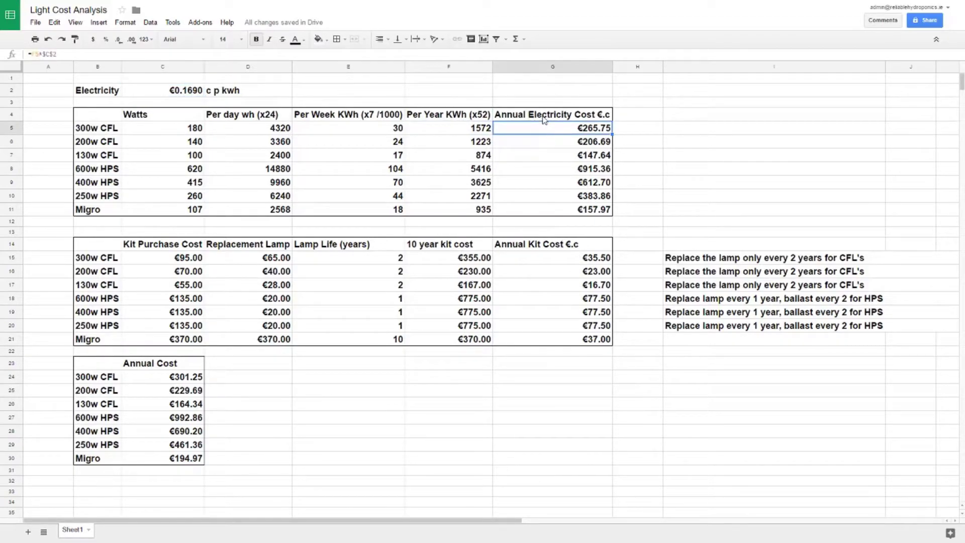
click(543, 119)
drag(543, 130, 545, 209)
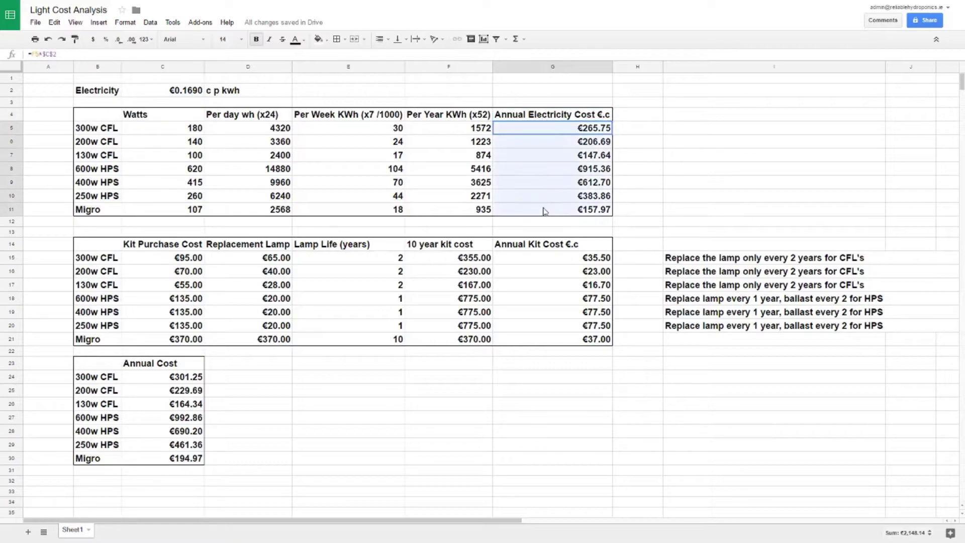
click(551, 230)
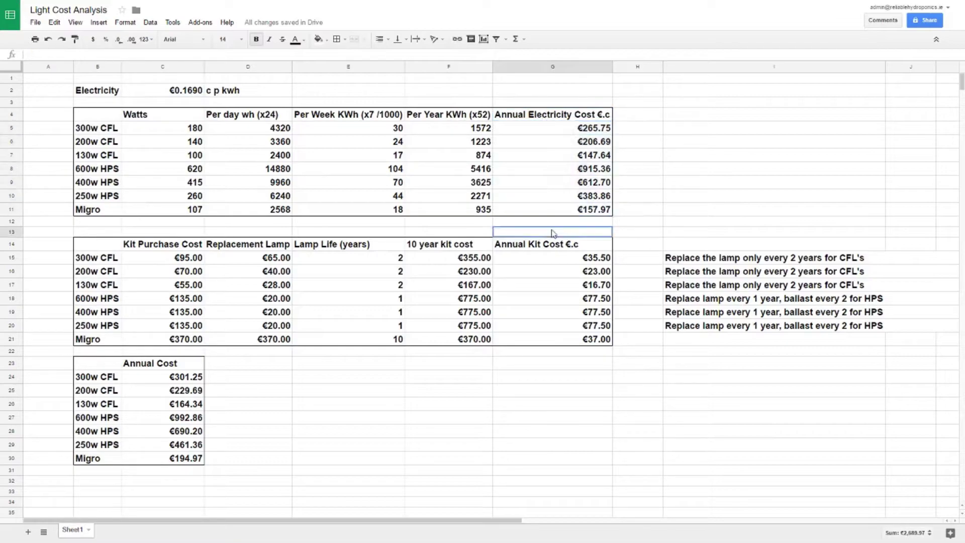
click(543, 172)
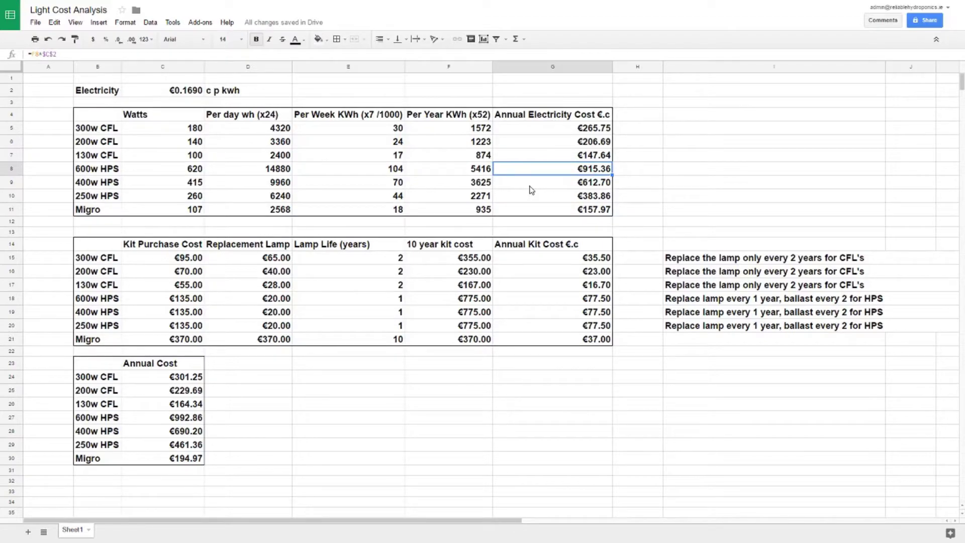
click(527, 127)
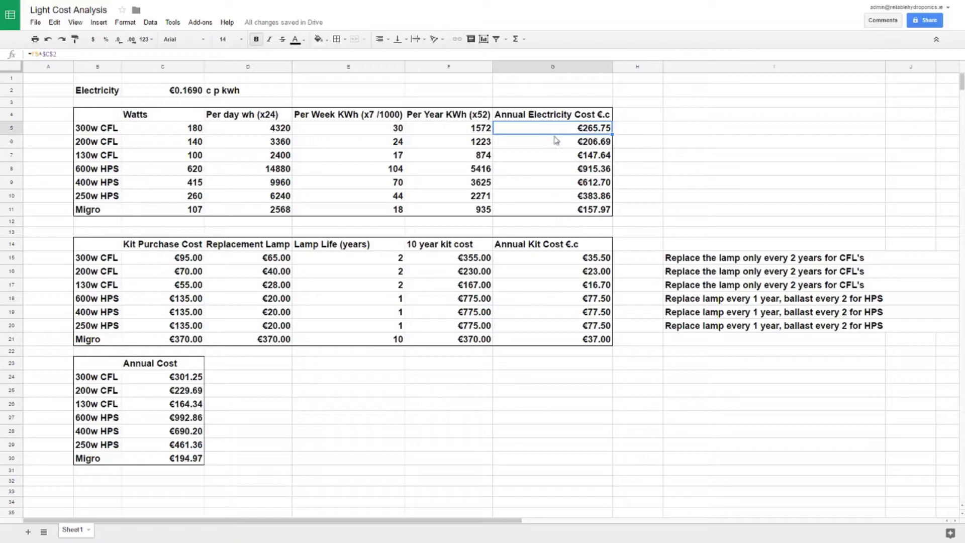
click(549, 211)
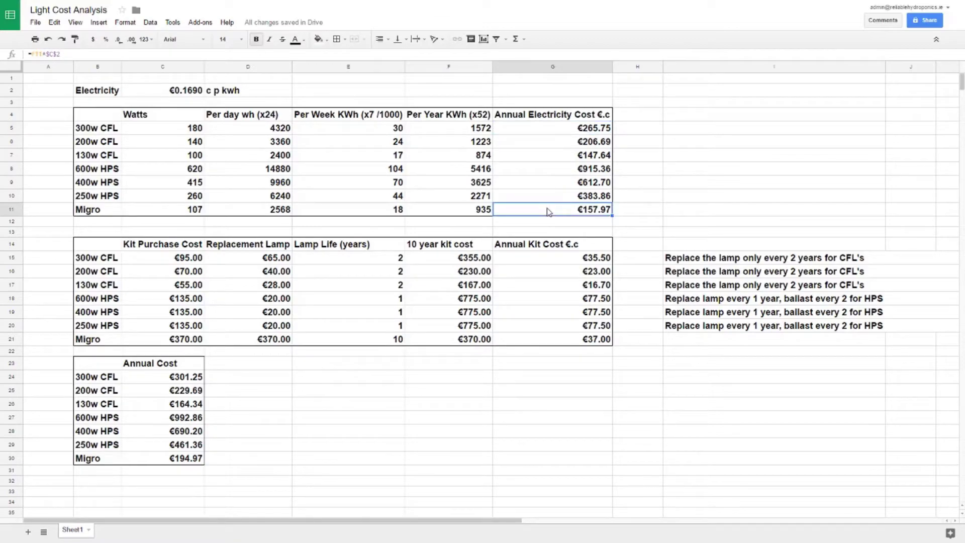
click(549, 201)
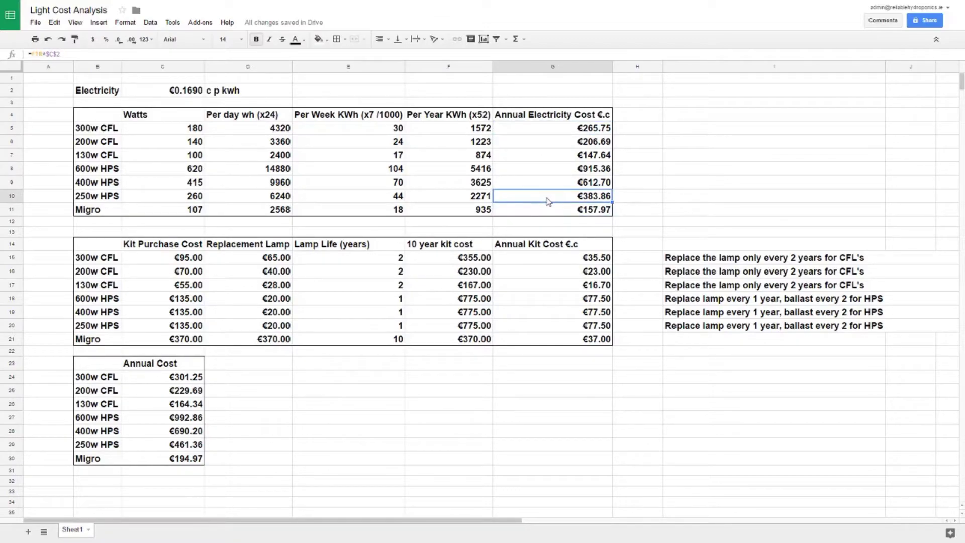
click(547, 213)
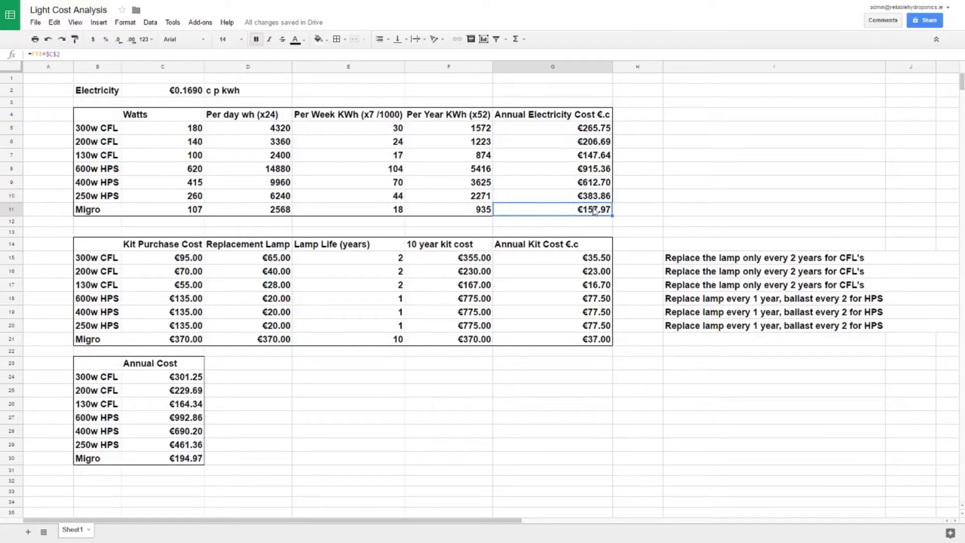
click(557, 156)
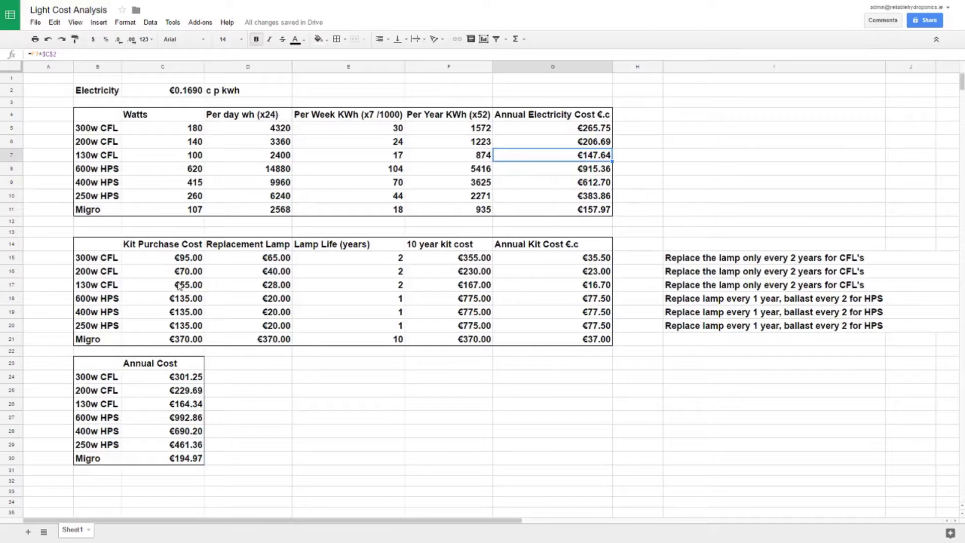
drag(103, 262, 100, 296)
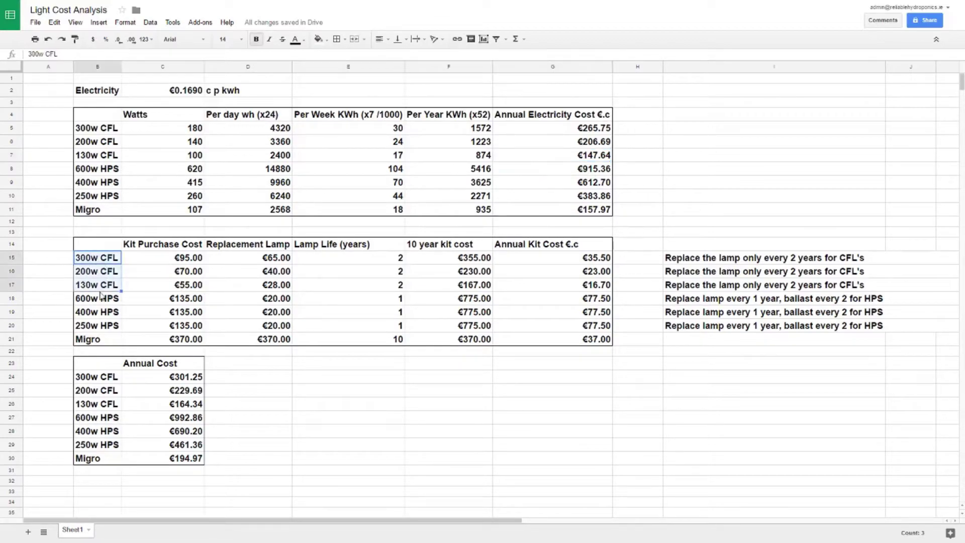
drag(185, 263, 185, 291)
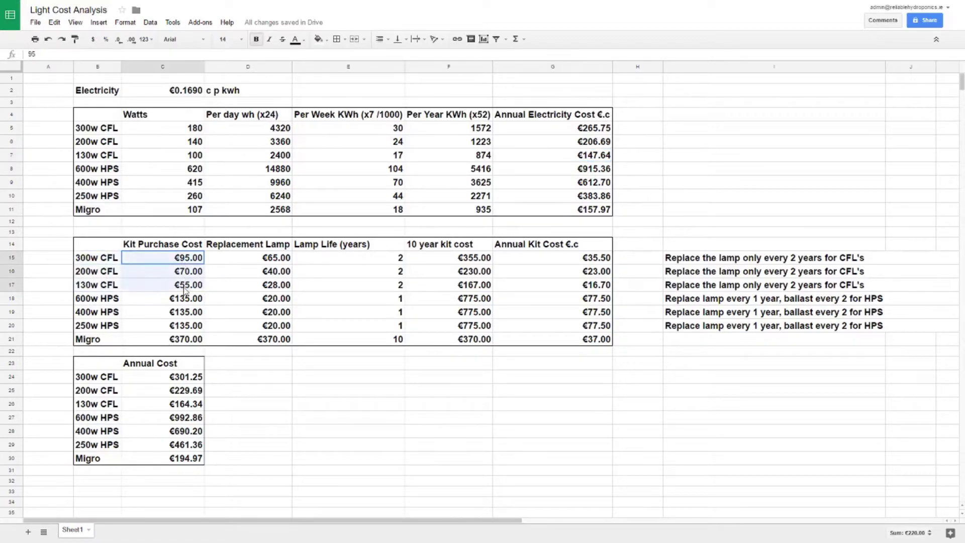
drag(264, 258, 265, 286)
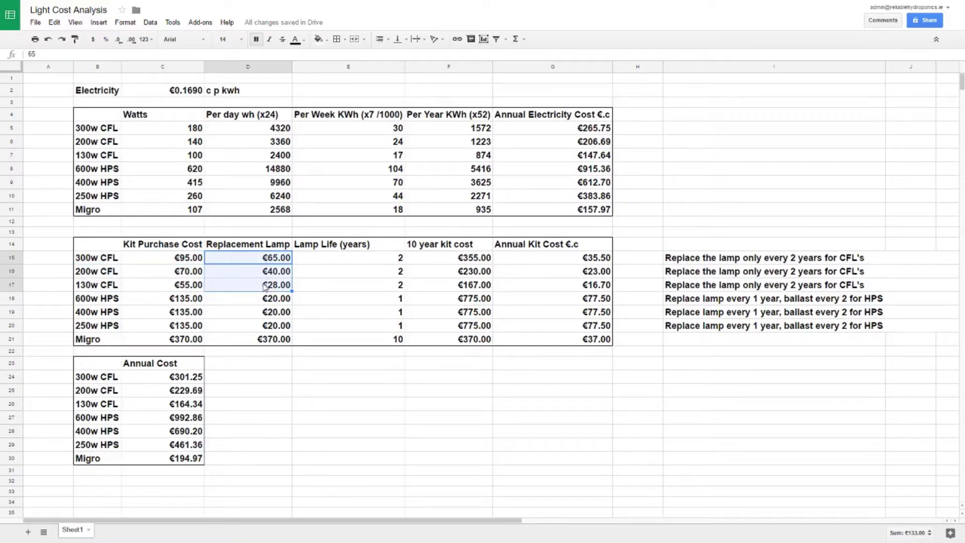
right_click(265, 285)
drag(443, 258, 441, 285)
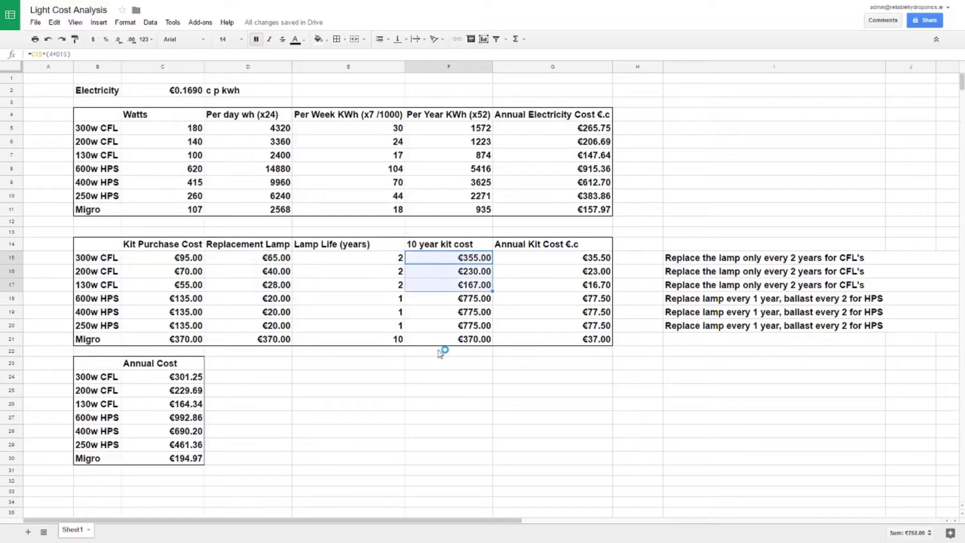
click(444, 264)
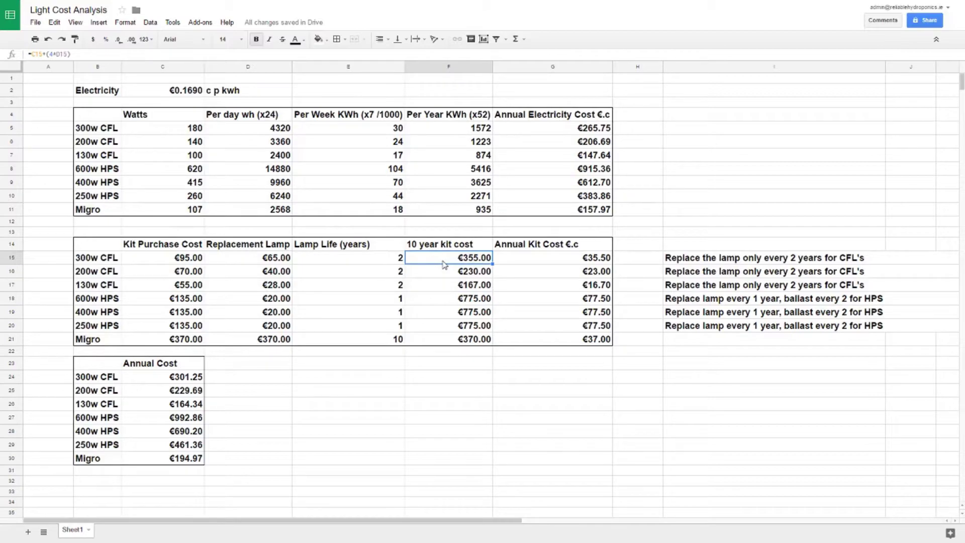
click(538, 266)
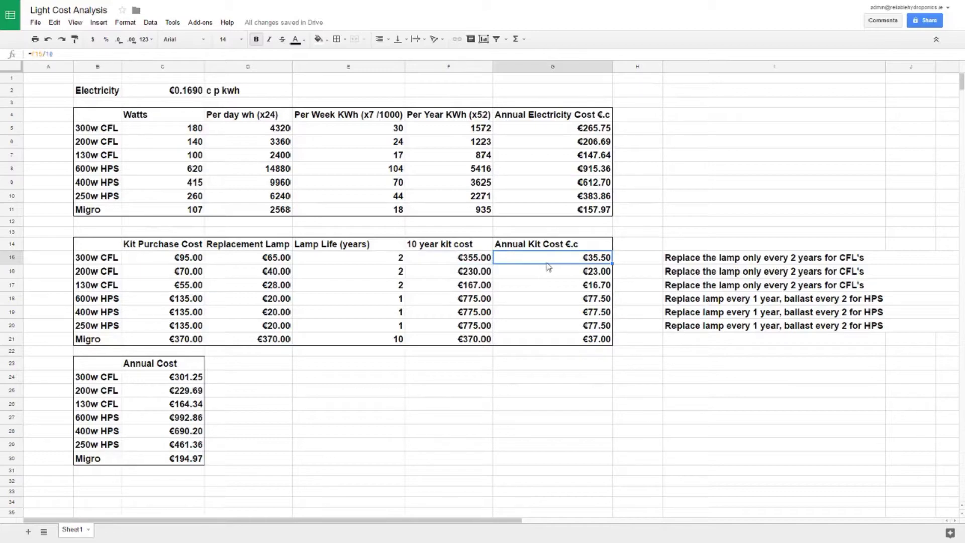
click(555, 311)
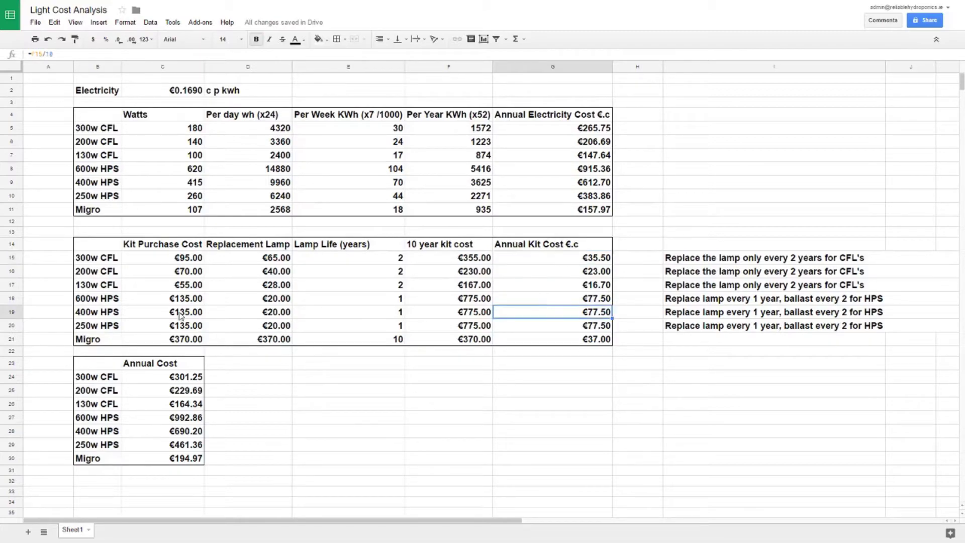
click(84, 300)
click(161, 301)
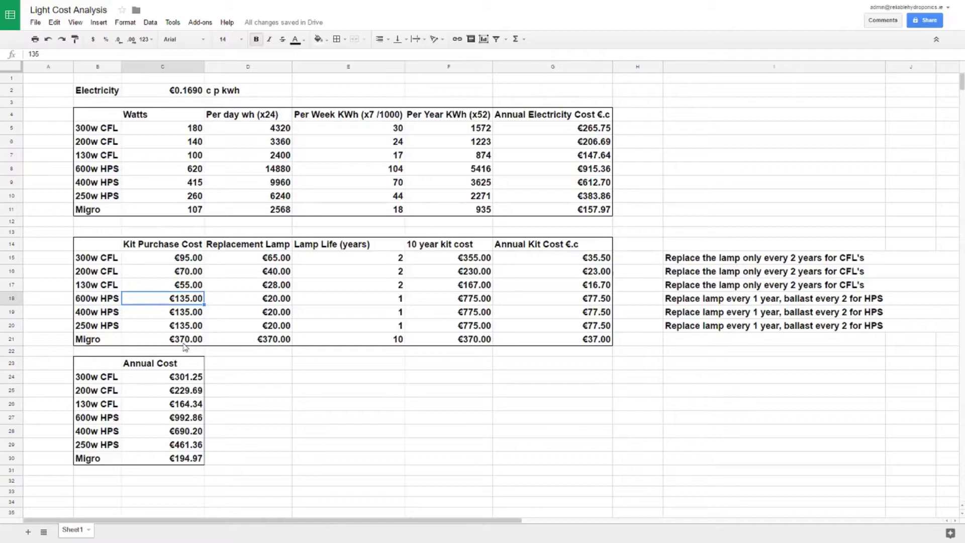
click(275, 301)
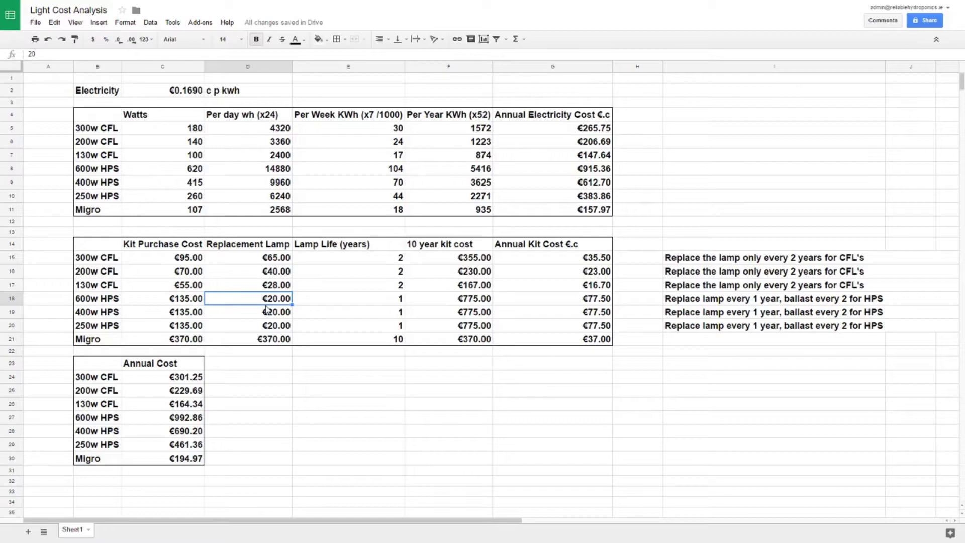
click(451, 303)
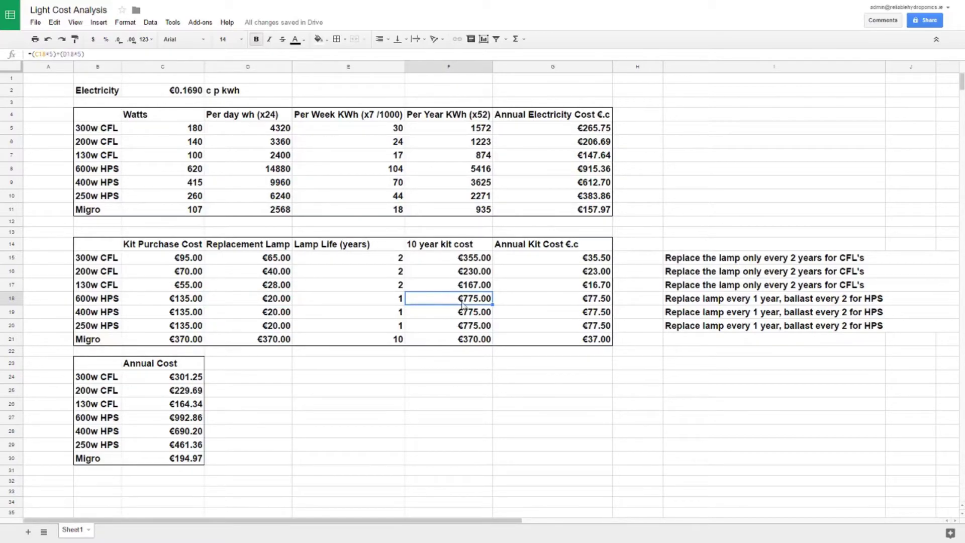
click(532, 301)
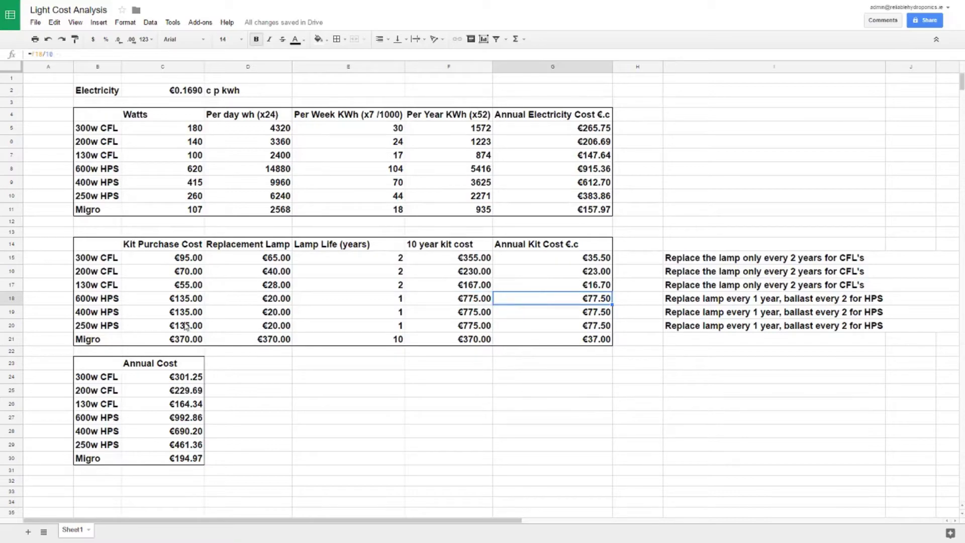
drag(94, 303, 95, 328)
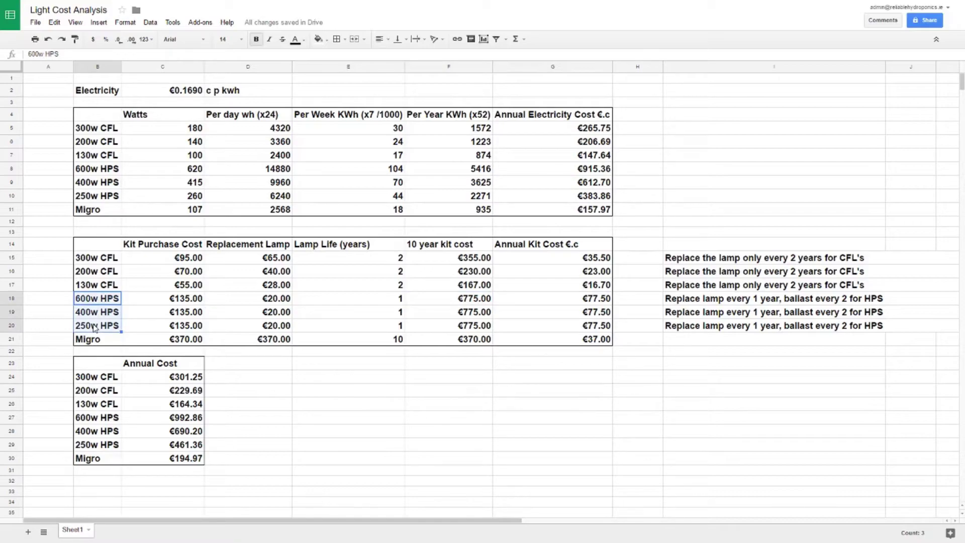
click(100, 340)
click(151, 344)
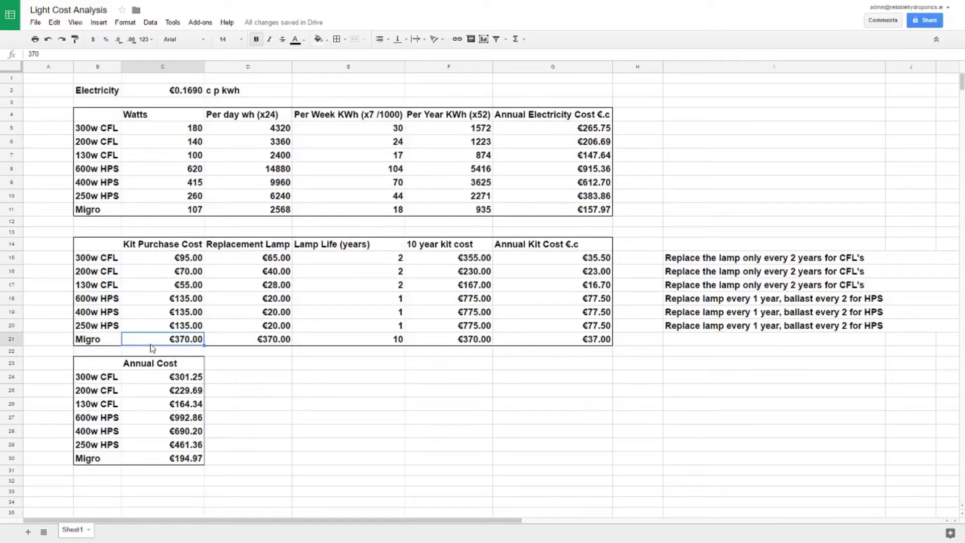
click(152, 329)
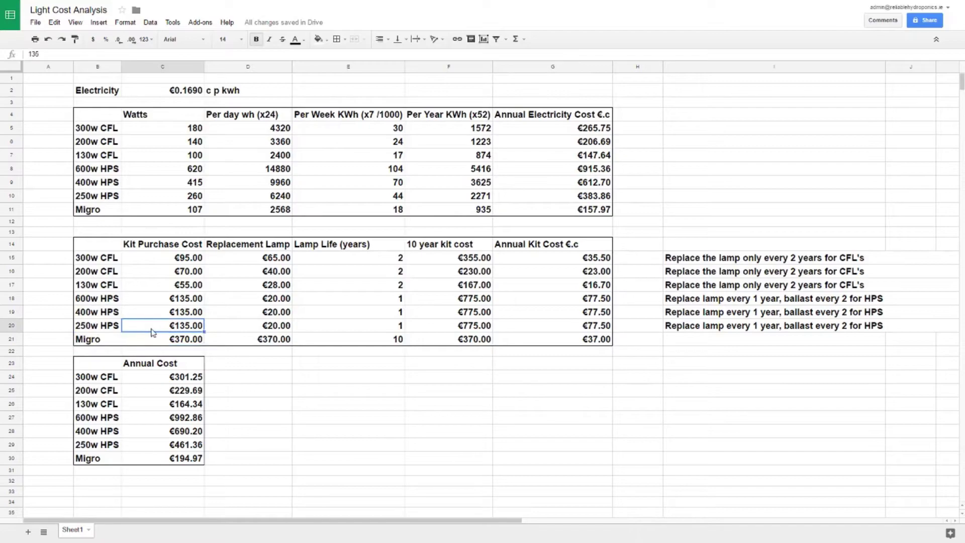
click(154, 341)
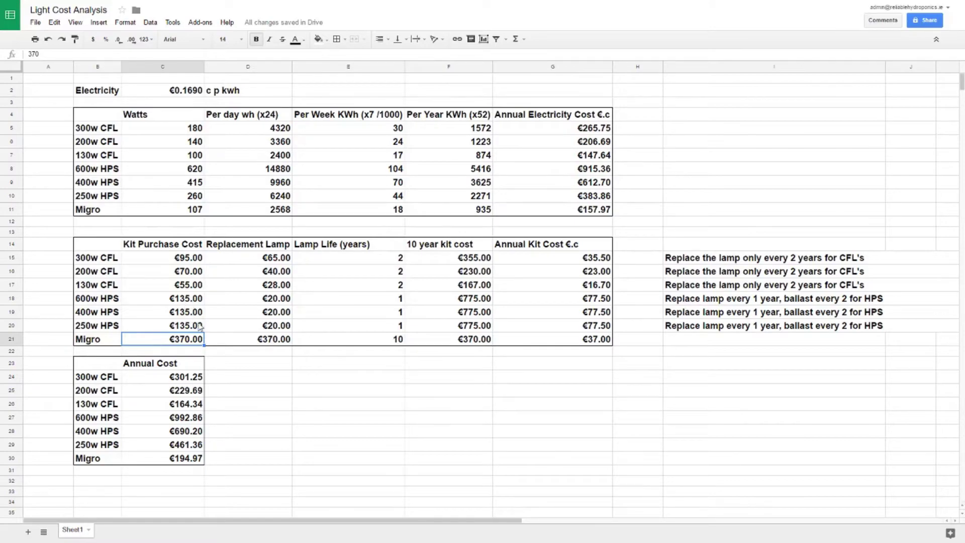
click(364, 340)
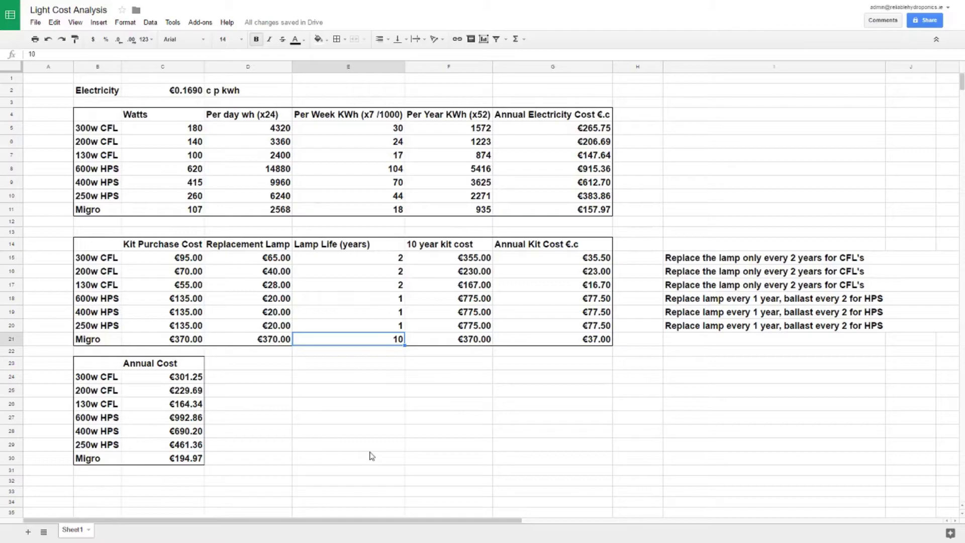
click(446, 345)
click(584, 338)
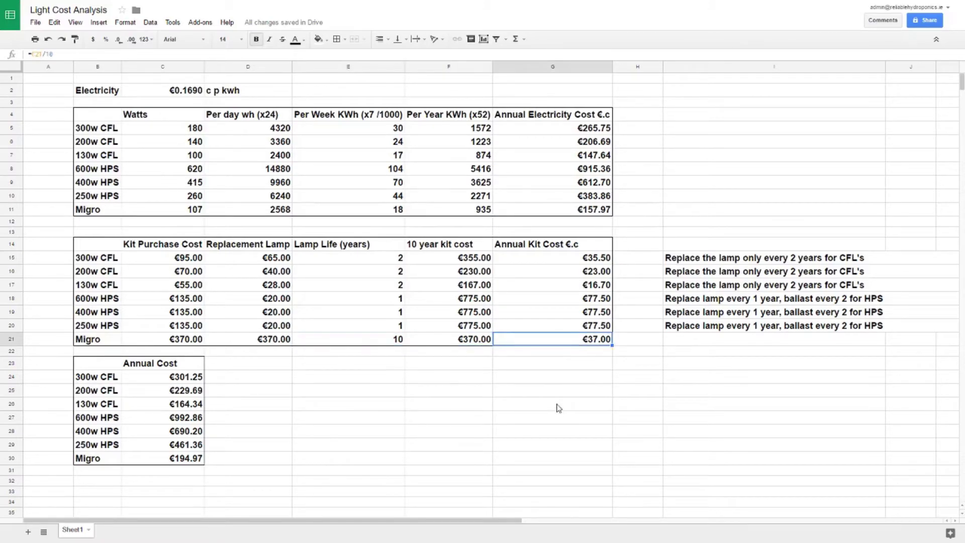
click(578, 263)
drag(578, 265, 578, 293)
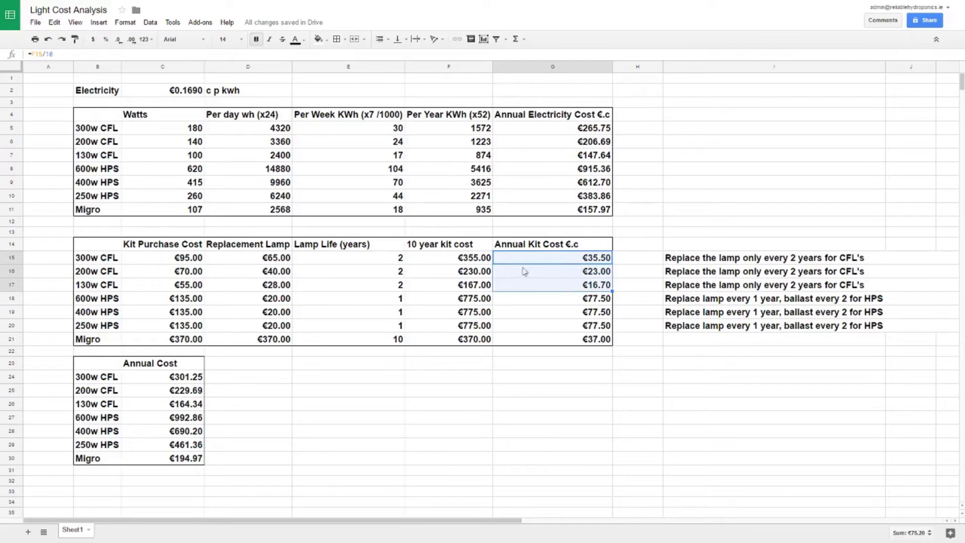
drag(92, 366, 154, 458)
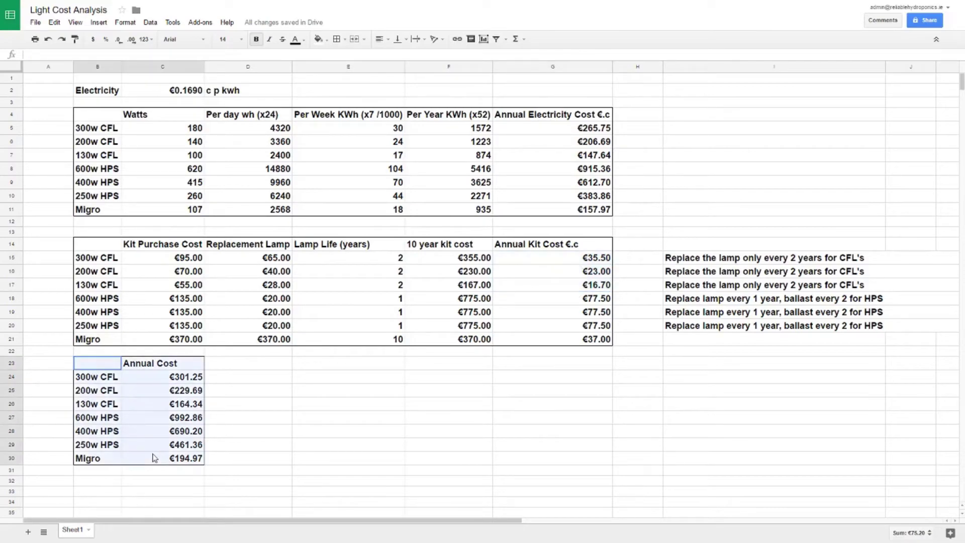
click(270, 446)
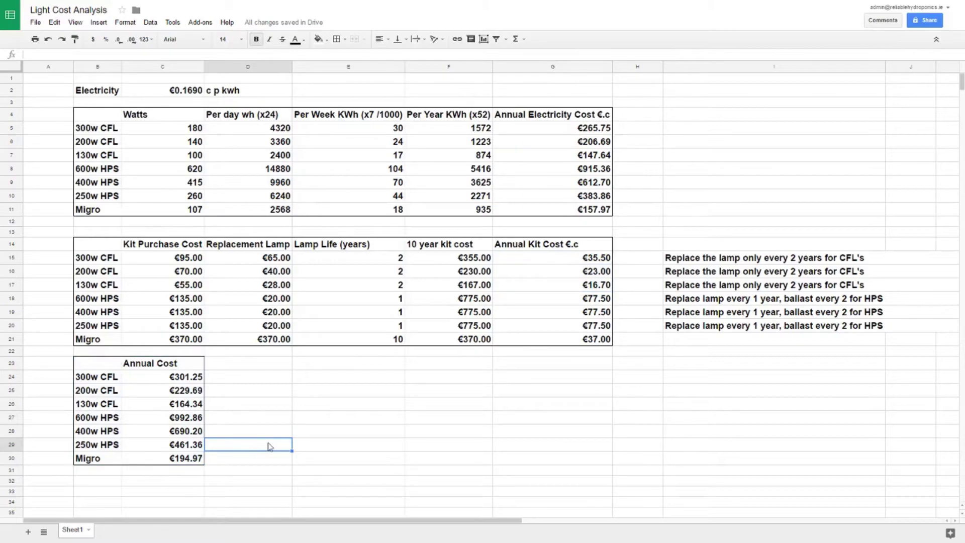
click(170, 378)
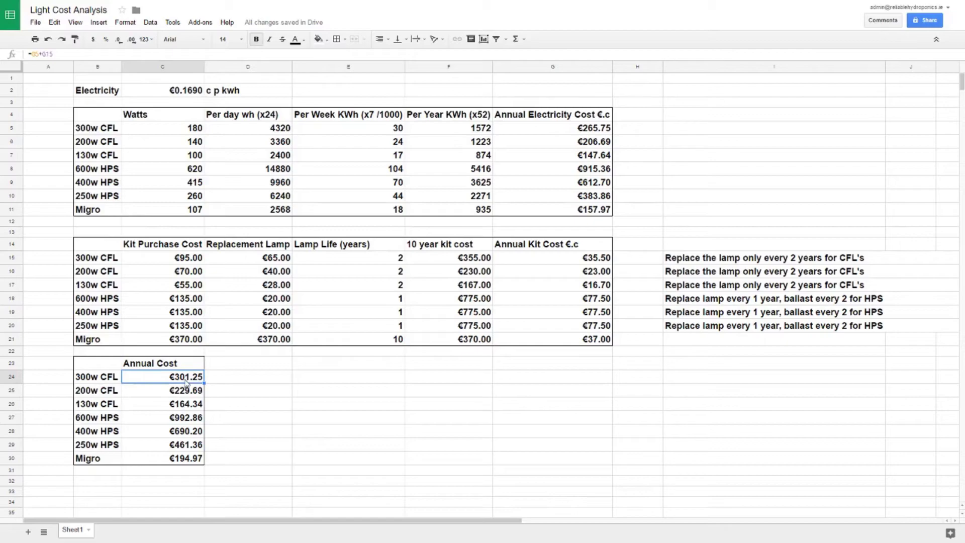
click(180, 421)
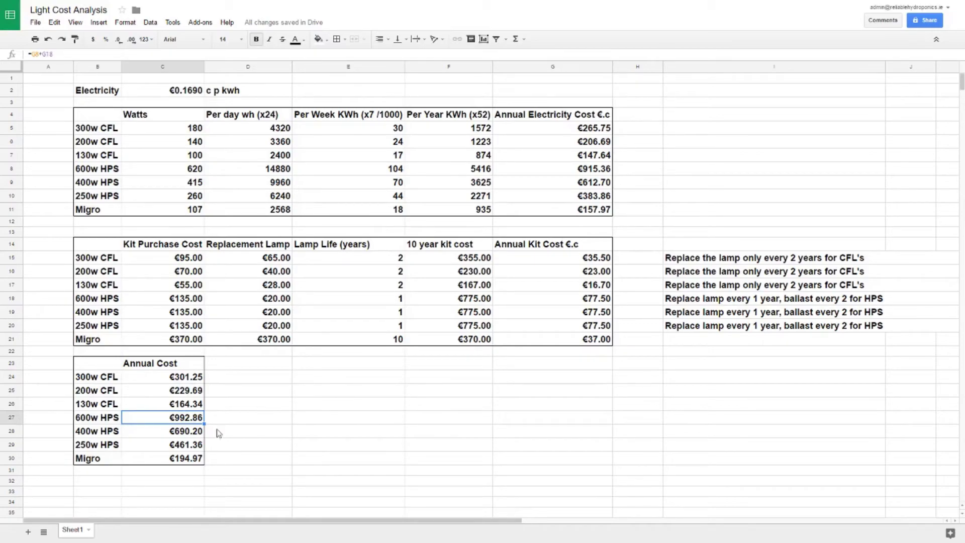
click(183, 462)
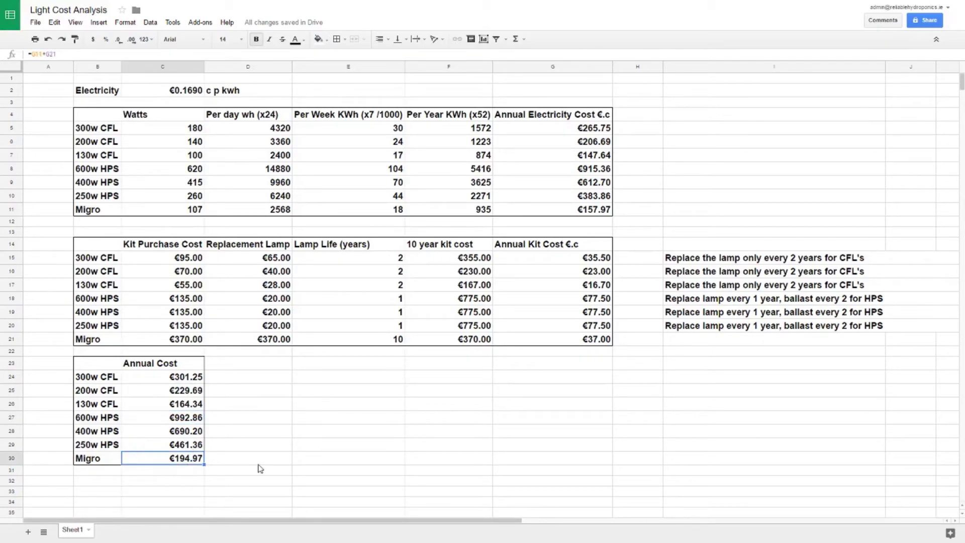